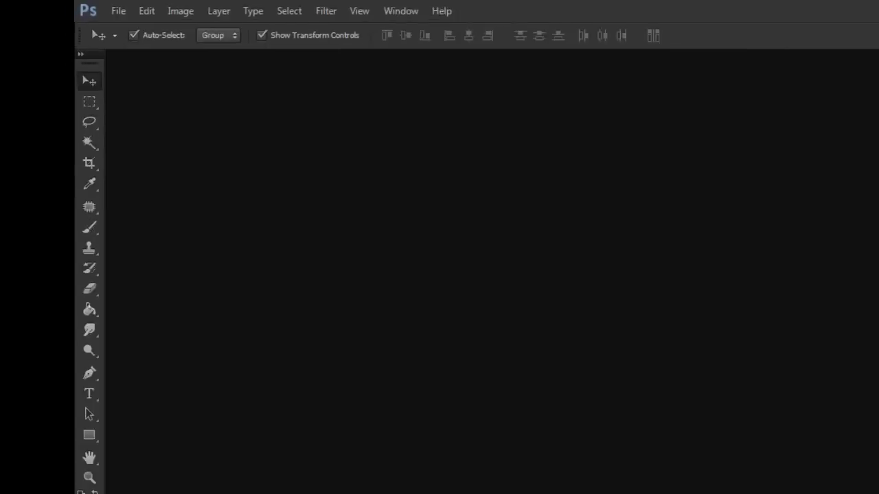
# Step: Open the hand photo 20120807_150617.jpg from My Pictures
pyautogui.click(70, 6)
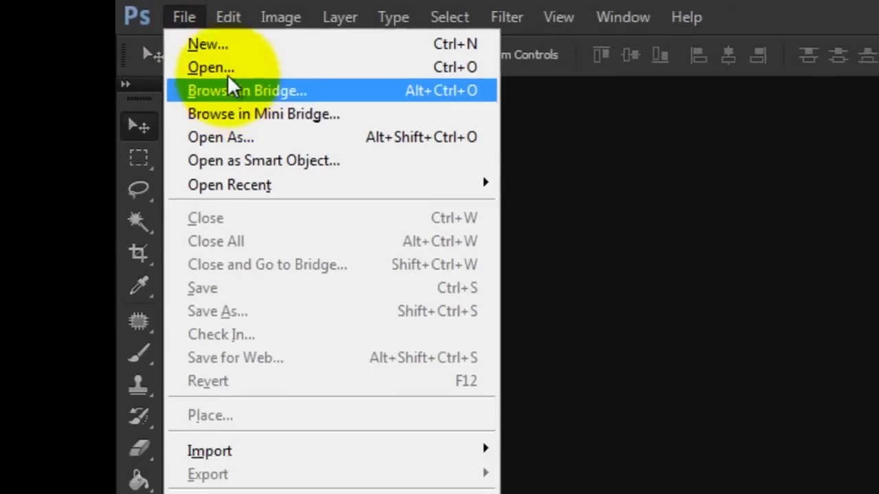
pyautogui.click(227, 72)
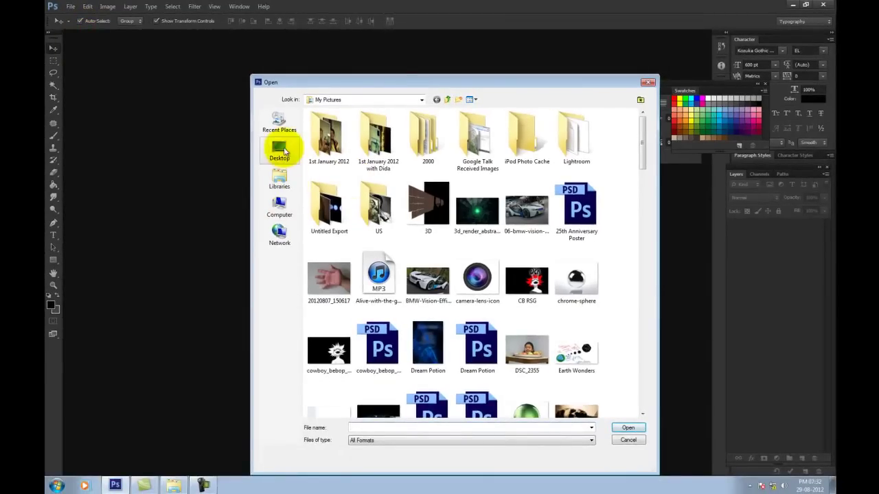
pyautogui.click(330, 278)
pyautogui.click(628, 429)
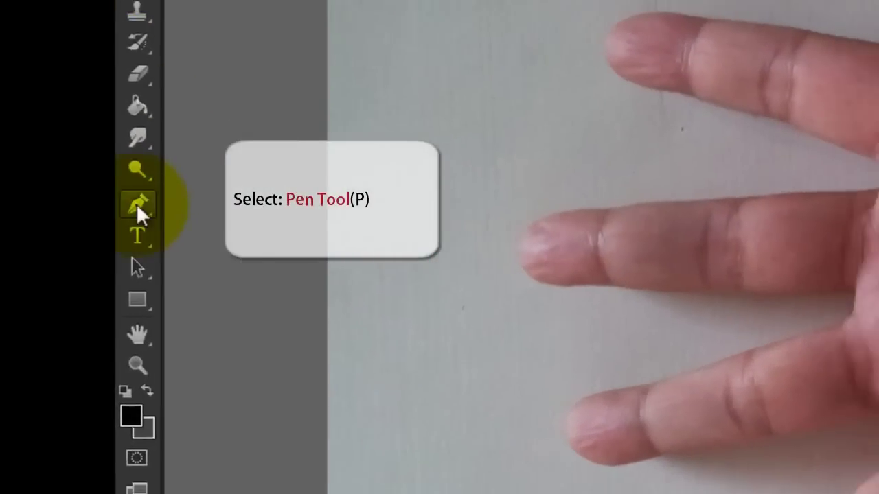
# Step: Outline the whole hand and wrist with the Pen Tool and convert the closed path to a selection
pyautogui.click(53, 221)
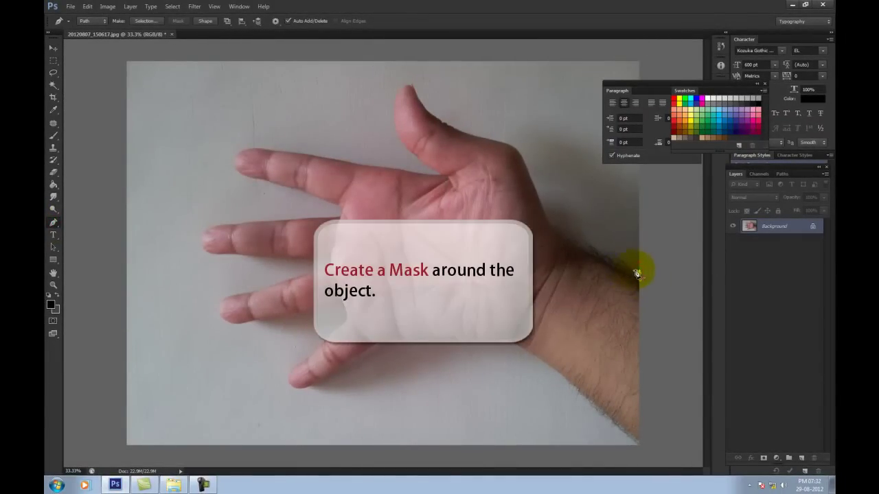
pyautogui.click(605, 255)
pyautogui.click(585, 246)
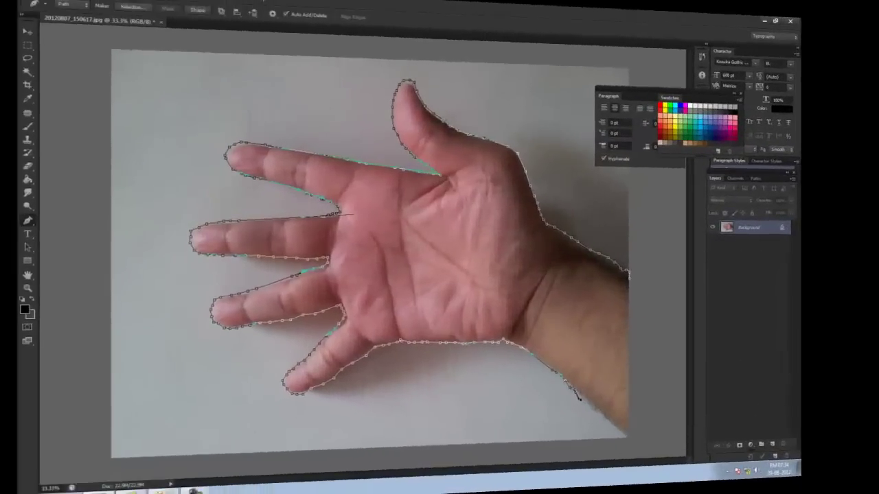
pyautogui.click(600, 413)
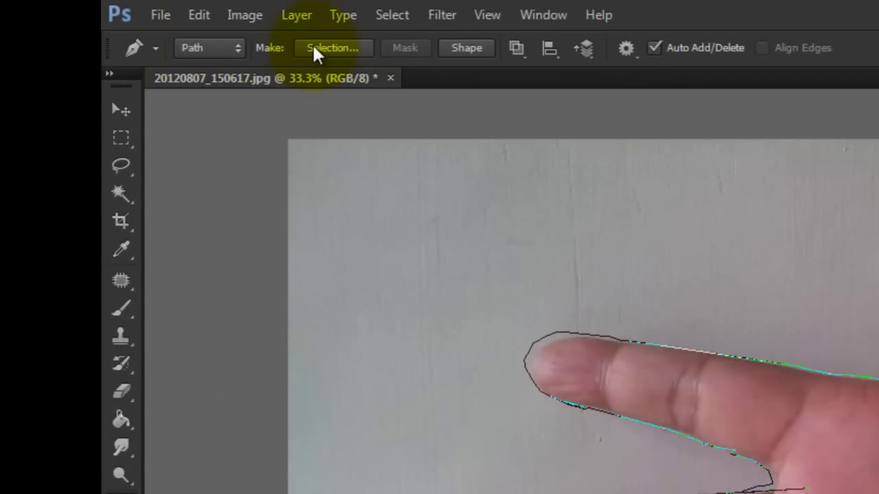
pyautogui.click(316, 50)
pyautogui.click(557, 146)
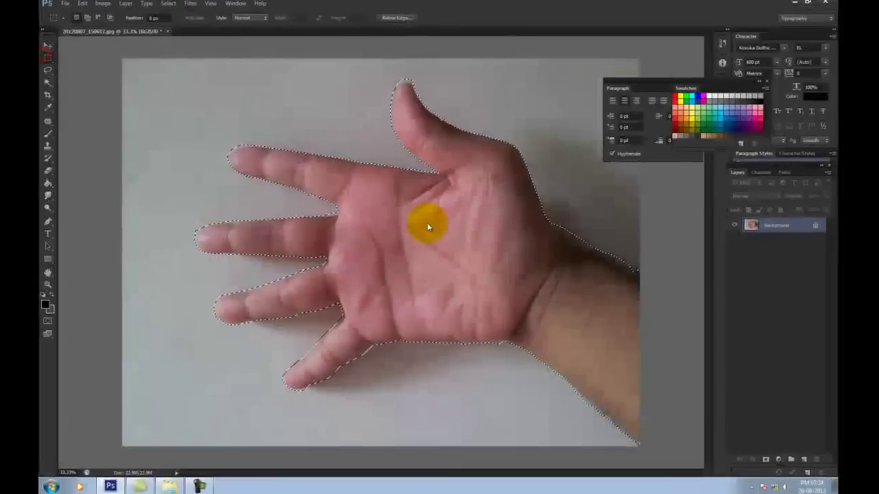
# Step: Refine the hand selection's edge with Smooth 55, outputting to a new layer with layer mask
pyautogui.rightClick(426, 223)
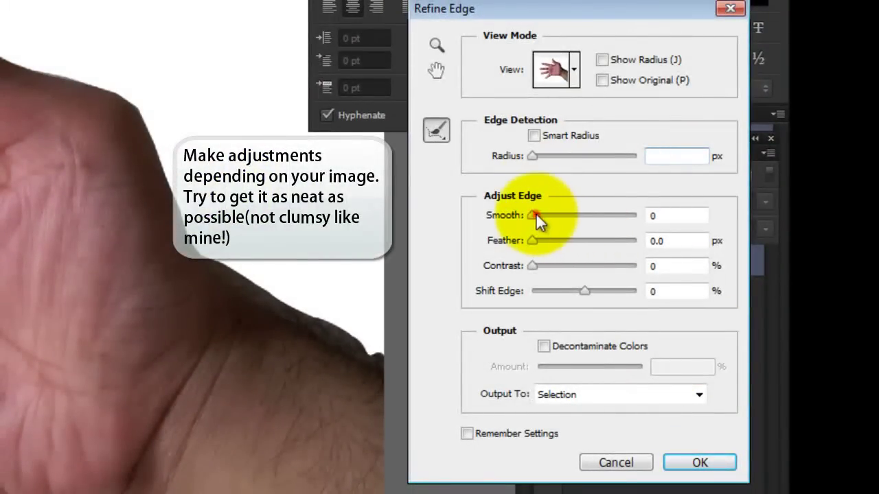
pyautogui.moveTo(534, 215); pyautogui.dragTo(591, 227)
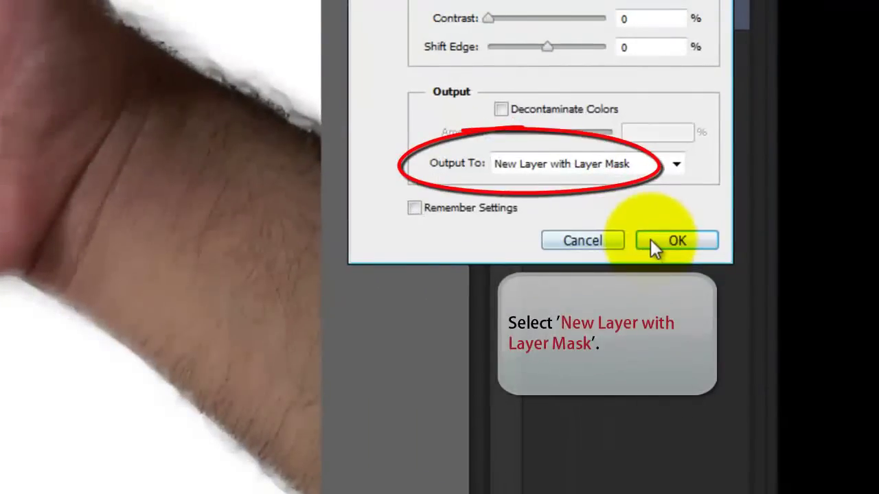
pyautogui.click(587, 177)
pyautogui.click(563, 238)
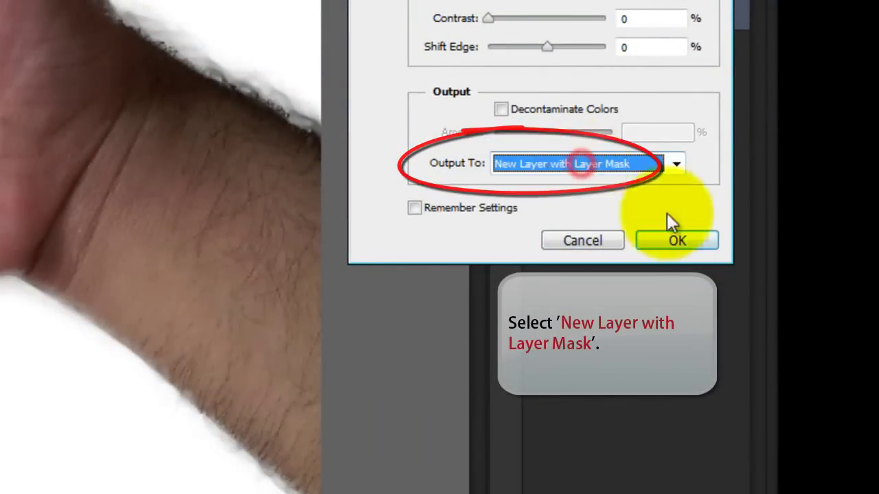
pyautogui.click(677, 240)
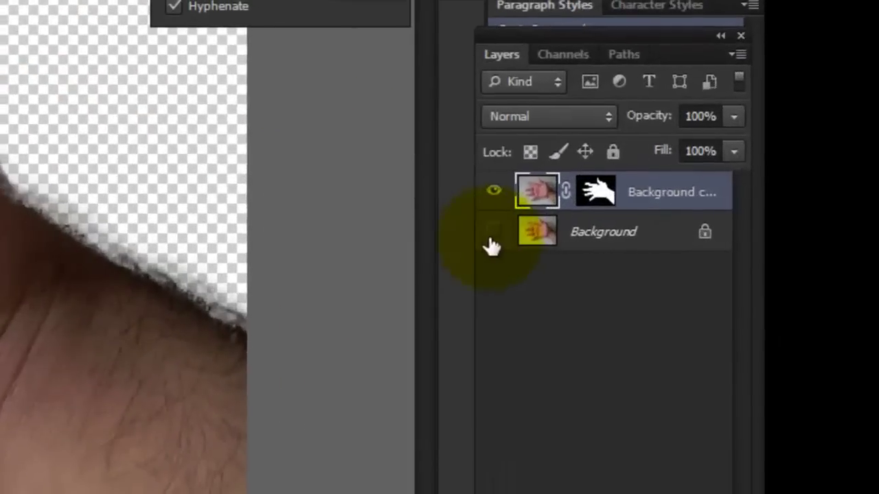
# Step: Make the original Background layer visible again beneath the masked hand copy, then open the Filter menu
pyautogui.click(491, 237)
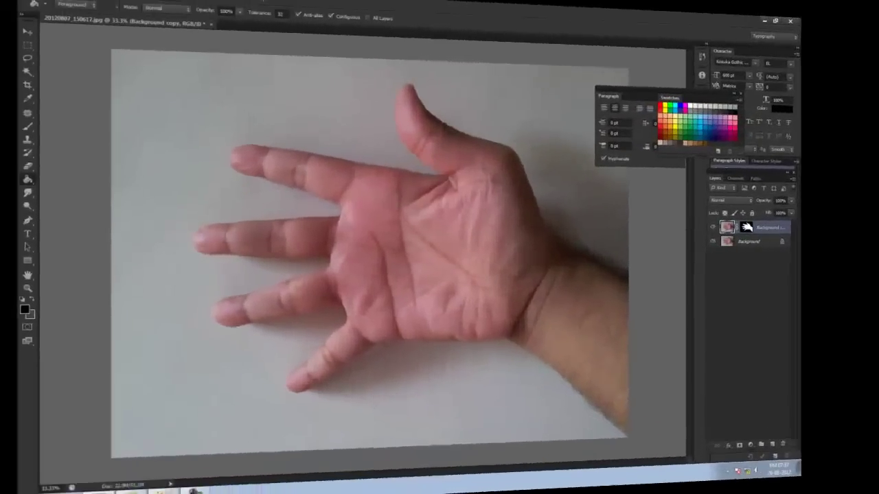
pyautogui.click(213, 8)
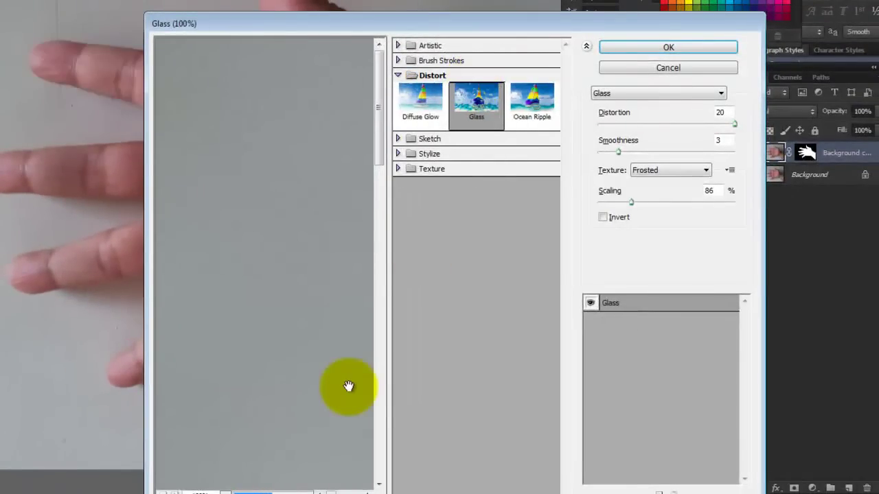
# Step: Apply Ocean Ripple to the hand copy with Ripple Size 11 and Ripple Magnitude 16
pyautogui.click(160, 492)
pyautogui.click(160, 492)
pyautogui.click(160, 491)
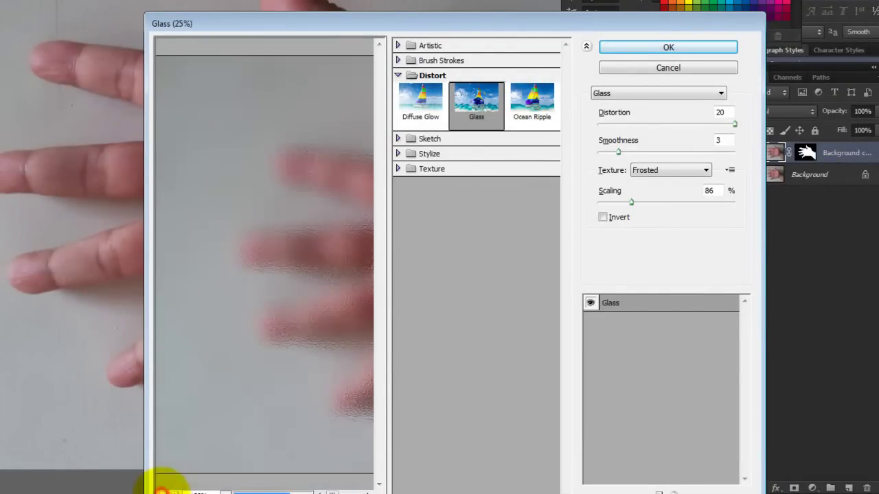
pyautogui.click(549, 105)
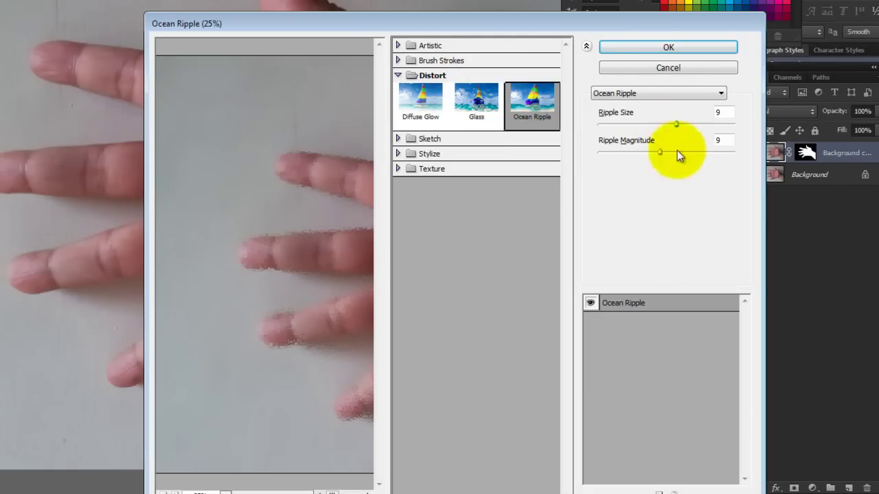
pyautogui.moveTo(677, 151); pyautogui.dragTo(706, 152)
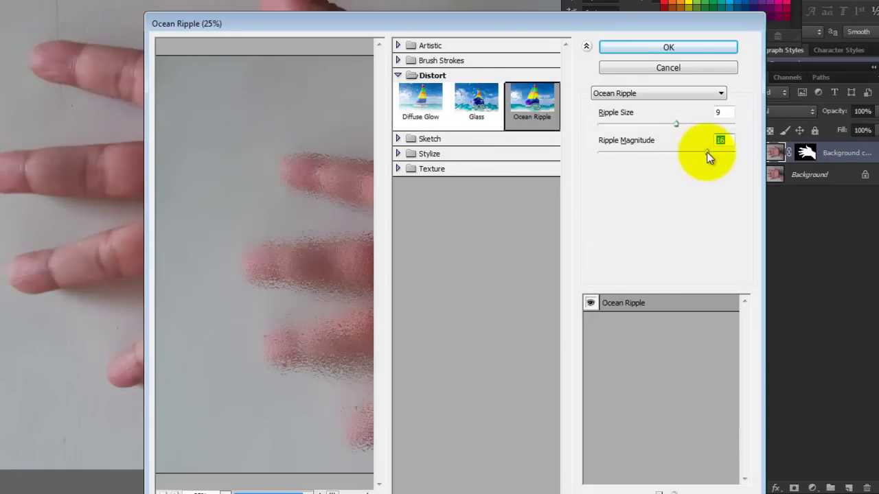
pyautogui.click(618, 125)
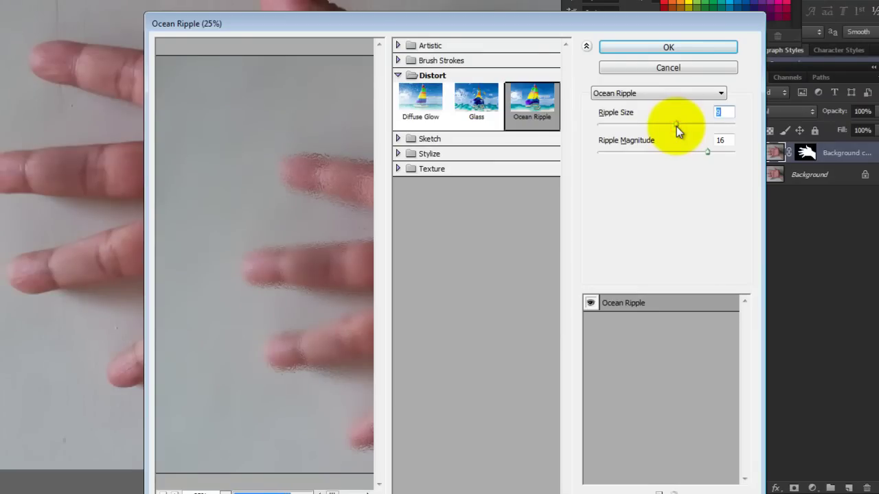
pyautogui.click(695, 129)
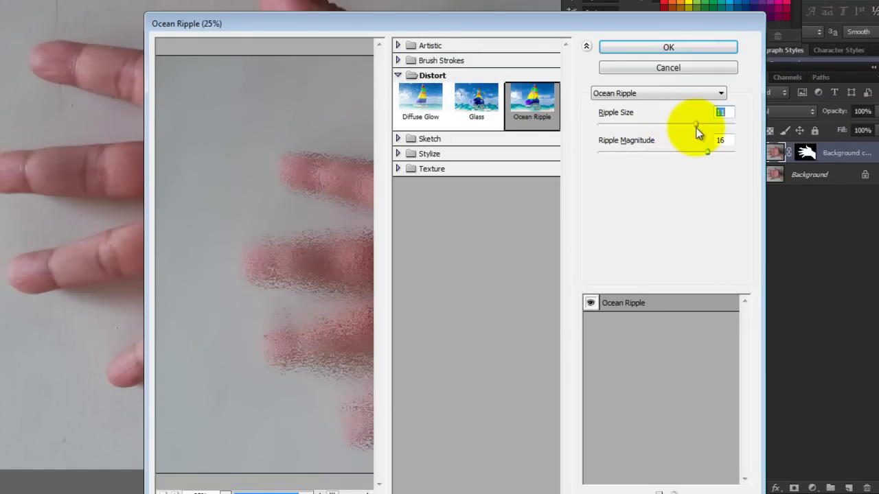
pyautogui.click(700, 51)
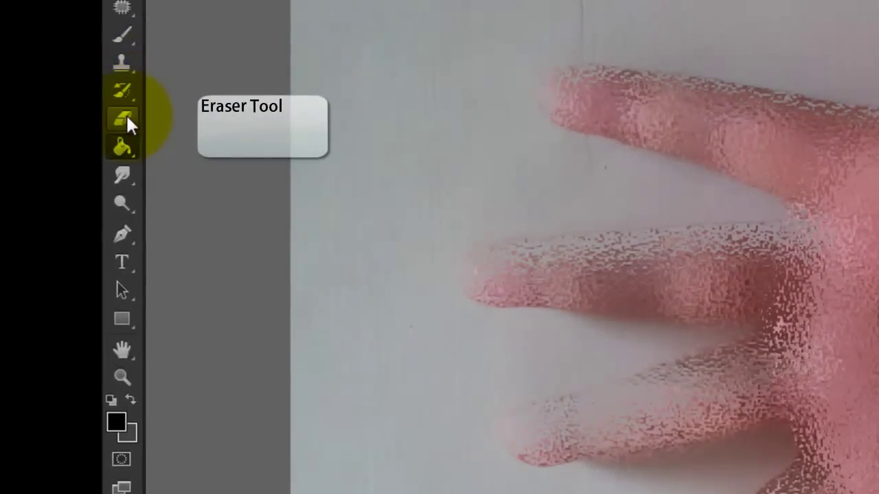
# Step: Erase the rippled copy over the palm, thumb base and wrist with the Eraser Tool
pyautogui.click(126, 118)
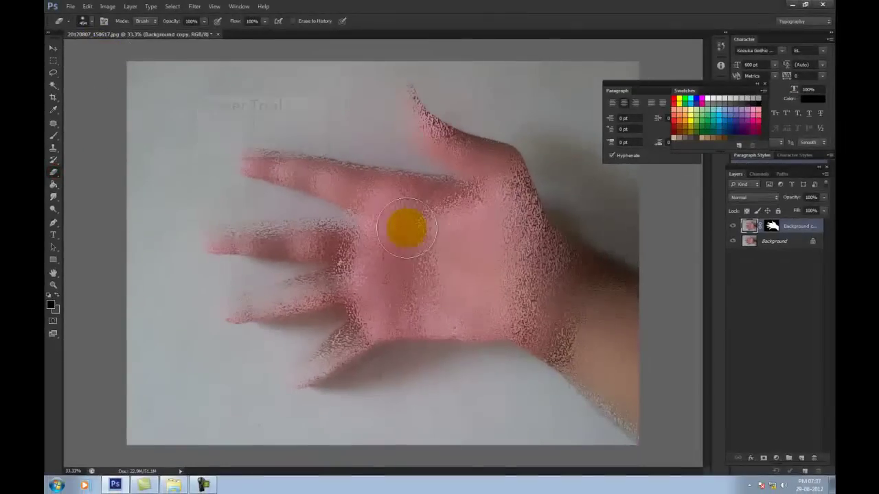
pyautogui.moveTo(406, 227)
pyautogui.mouseDown()
pyautogui.moveTo(417, 254)
pyautogui.moveTo(430, 226)
pyautogui.moveTo(489, 257)
pyautogui.moveTo(616, 299)
pyautogui.moveTo(559, 252)
pyautogui.moveTo(676, 339)
pyautogui.moveTo(614, 389)
pyautogui.moveTo(557, 334)
pyautogui.moveTo(598, 349)
pyautogui.moveTo(524, 265)
pyautogui.moveTo(506, 196)
pyautogui.moveTo(520, 151)
pyautogui.moveTo(501, 142)
pyautogui.moveTo(515, 149)
pyautogui.moveTo(506, 224)
pyautogui.moveTo(519, 195)
pyautogui.mouseUp()
pyautogui.moveTo(537, 243)
pyautogui.mouseDown()
pyautogui.moveTo(514, 170)
pyautogui.moveTo(545, 188)
pyautogui.moveTo(529, 180)
pyautogui.moveTo(513, 198)
pyautogui.moveTo(525, 234)
pyautogui.mouseUp()
pyautogui.moveTo(531, 266)
pyautogui.mouseDown()
pyautogui.moveTo(430, 304)
pyautogui.moveTo(433, 246)
pyautogui.moveTo(421, 220)
pyautogui.moveTo(418, 226)
pyautogui.moveTo(384, 188)
pyautogui.moveTo(332, 177)
pyautogui.moveTo(346, 172)
pyautogui.moveTo(382, 191)
pyautogui.moveTo(379, 229)
pyautogui.moveTo(324, 245)
pyautogui.moveTo(348, 236)
pyautogui.moveTo(373, 265)
pyautogui.moveTo(349, 284)
pyautogui.moveTo(330, 271)
pyautogui.moveTo(387, 276)
pyautogui.moveTo(372, 310)
pyautogui.moveTo(400, 306)
pyautogui.moveTo(379, 320)
pyautogui.moveTo(372, 313)
pyautogui.moveTo(387, 319)
pyautogui.moveTo(383, 328)
pyautogui.moveTo(412, 251)
pyautogui.moveTo(386, 235)
pyautogui.moveTo(393, 218)
pyautogui.moveTo(373, 186)
pyautogui.moveTo(483, 210)
pyautogui.moveTo(465, 192)
pyautogui.moveTo(508, 212)
pyautogui.mouseUp()
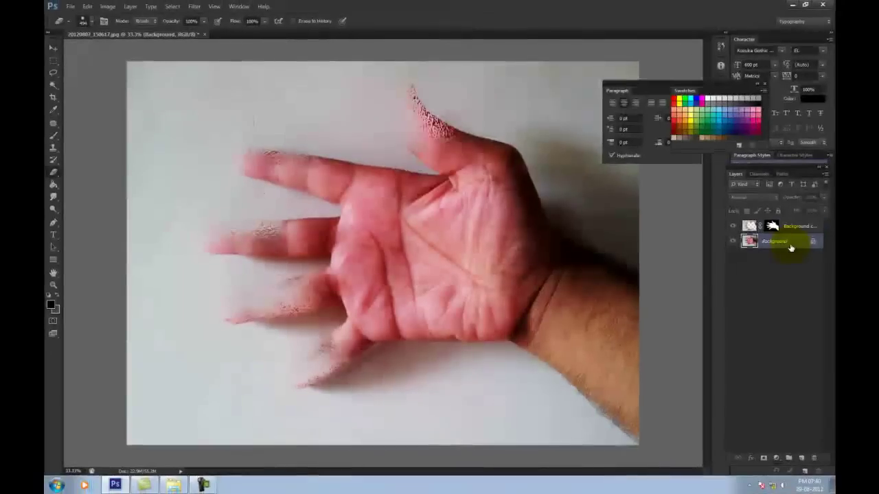
# Step: Apply Surface Blur to the Background layer, then reselect the Background copy layer
pyautogui.click(790, 241)
pyautogui.click(194, 7)
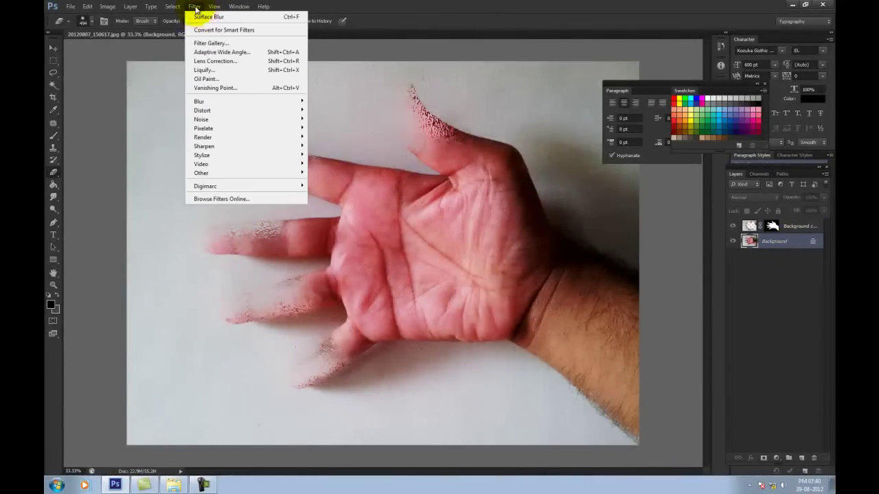
pyautogui.click(199, 16)
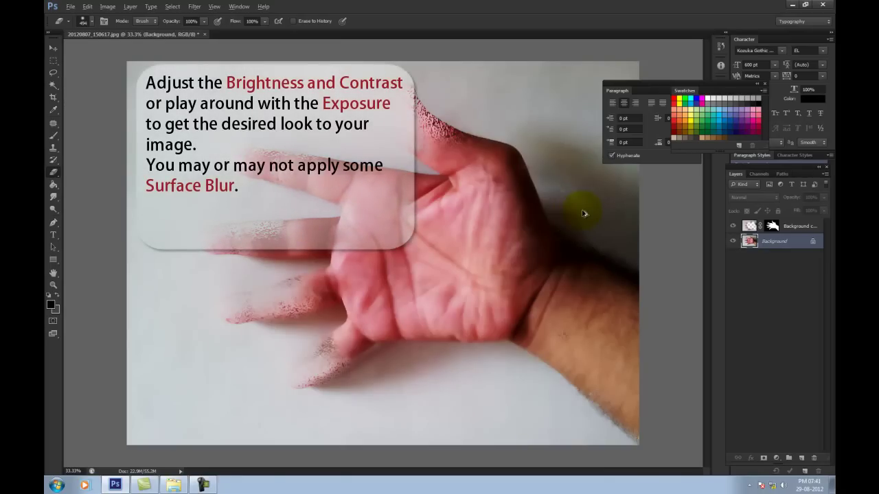
pyautogui.hotkey('alt', ']')
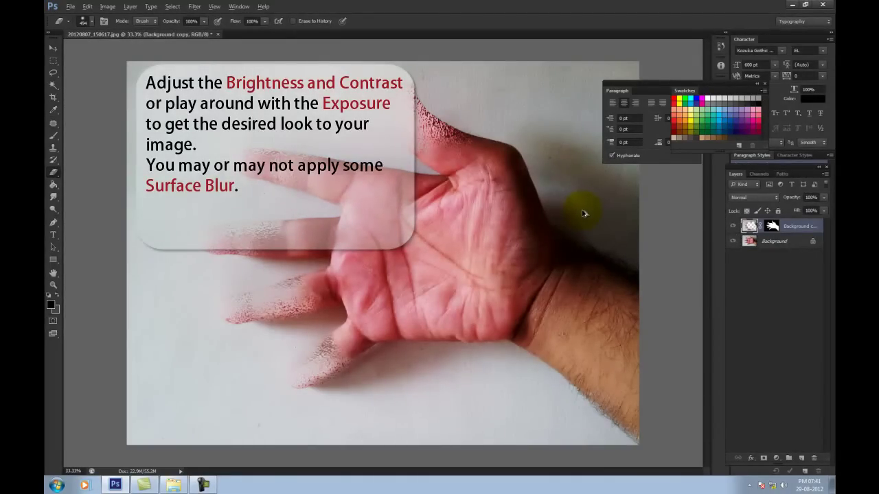